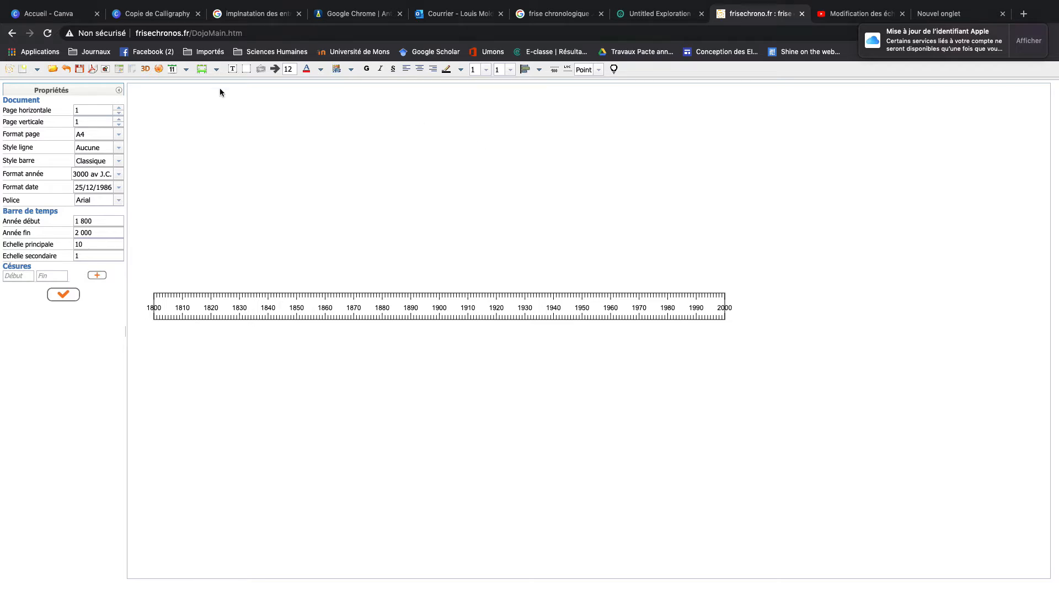
click(188, 71)
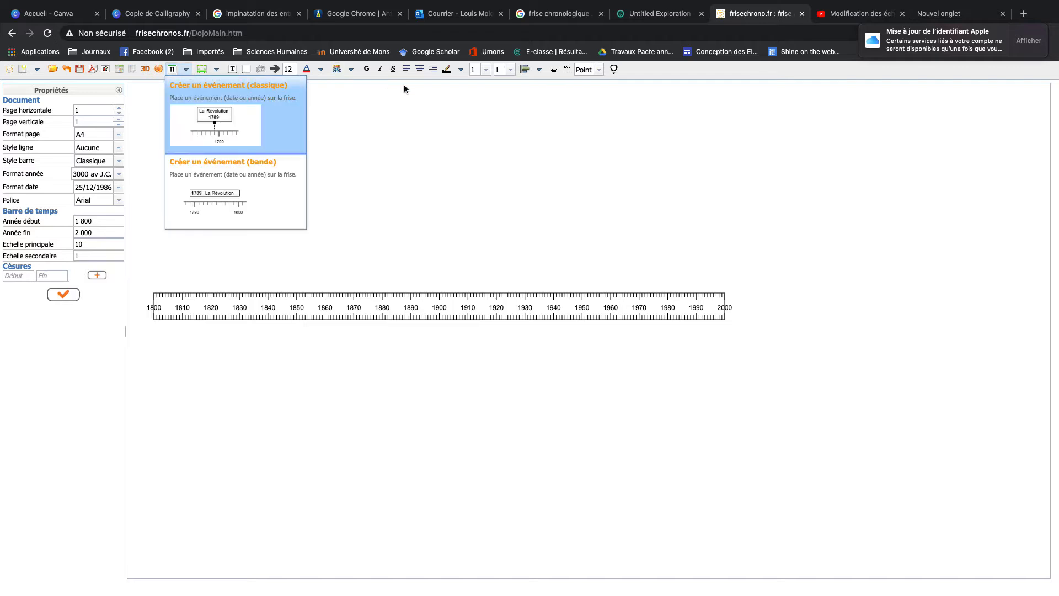
click(432, 149)
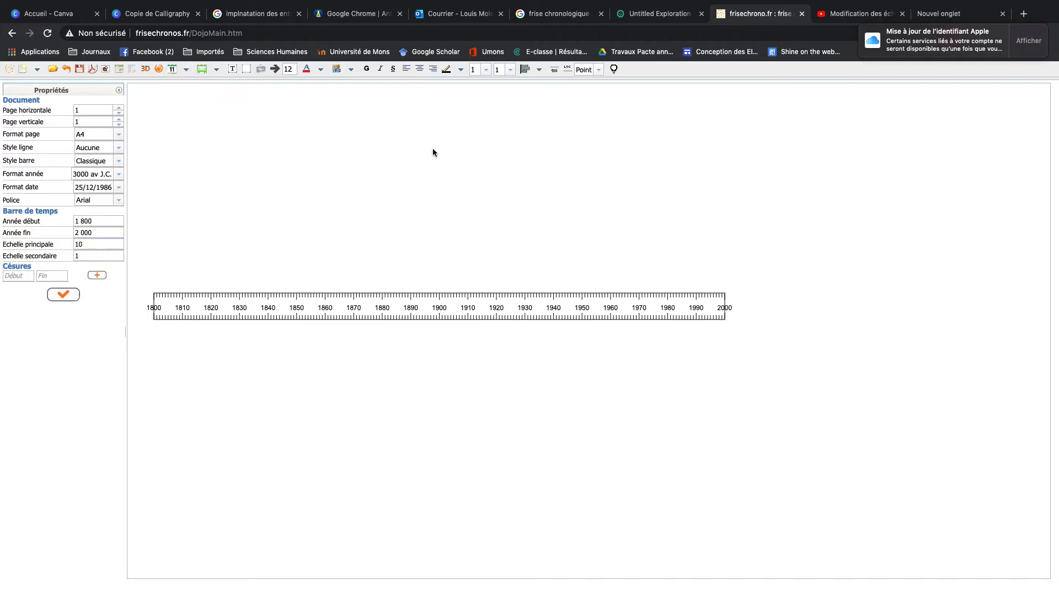
click(185, 70)
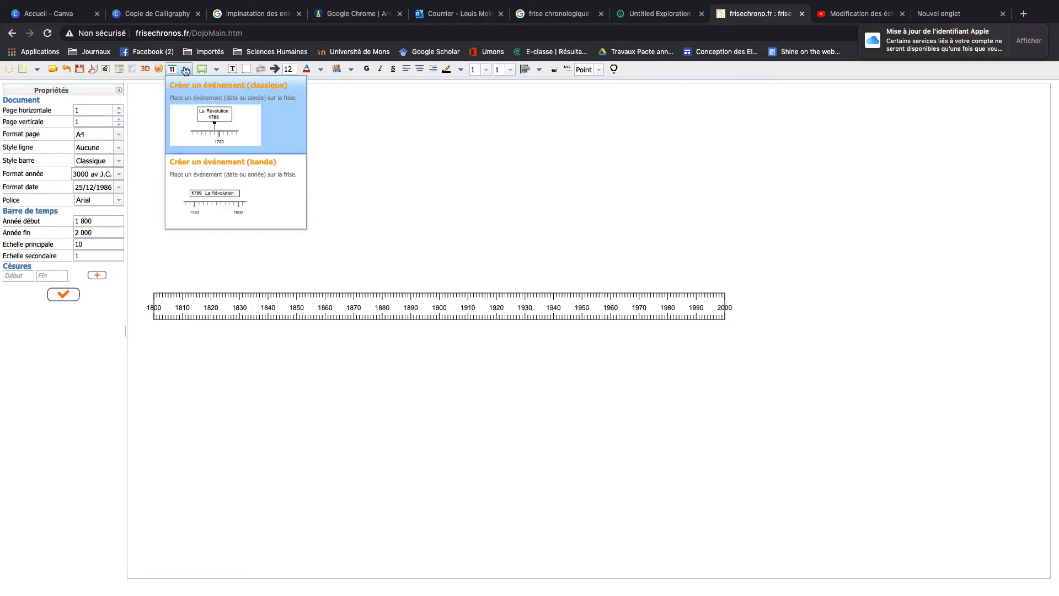
click(424, 152)
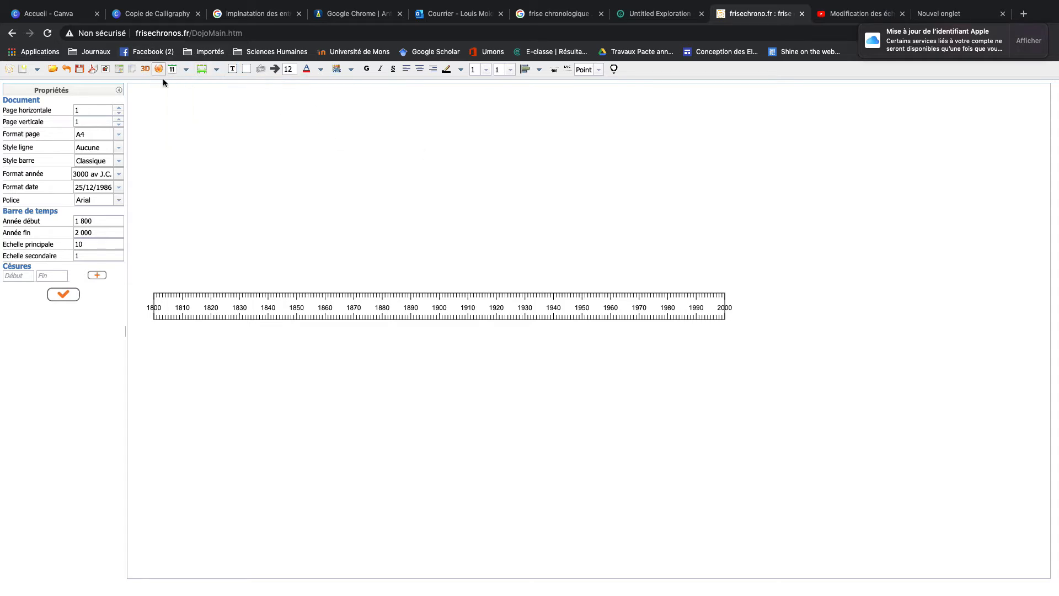
- Start a new classic event (classique) on the timeline and set its date to 1969
click(185, 72)
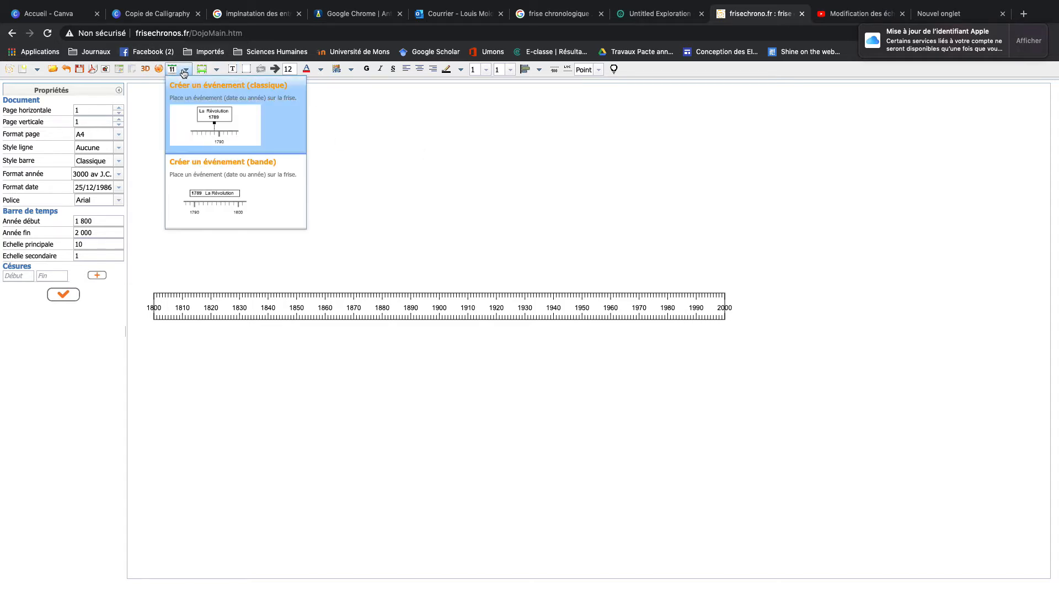
click(263, 114)
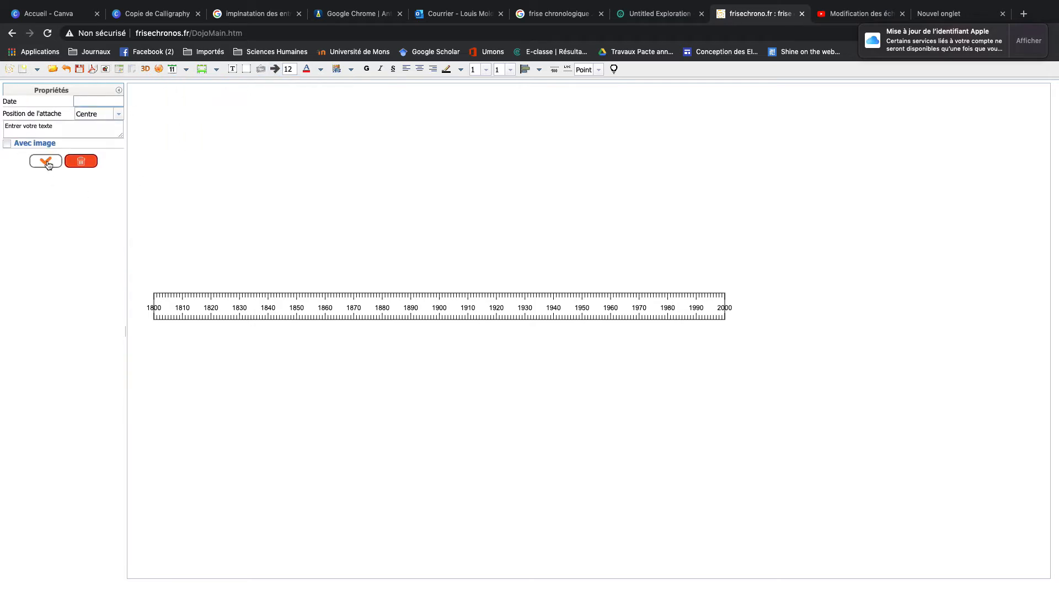
click(88, 101)
text(1969)
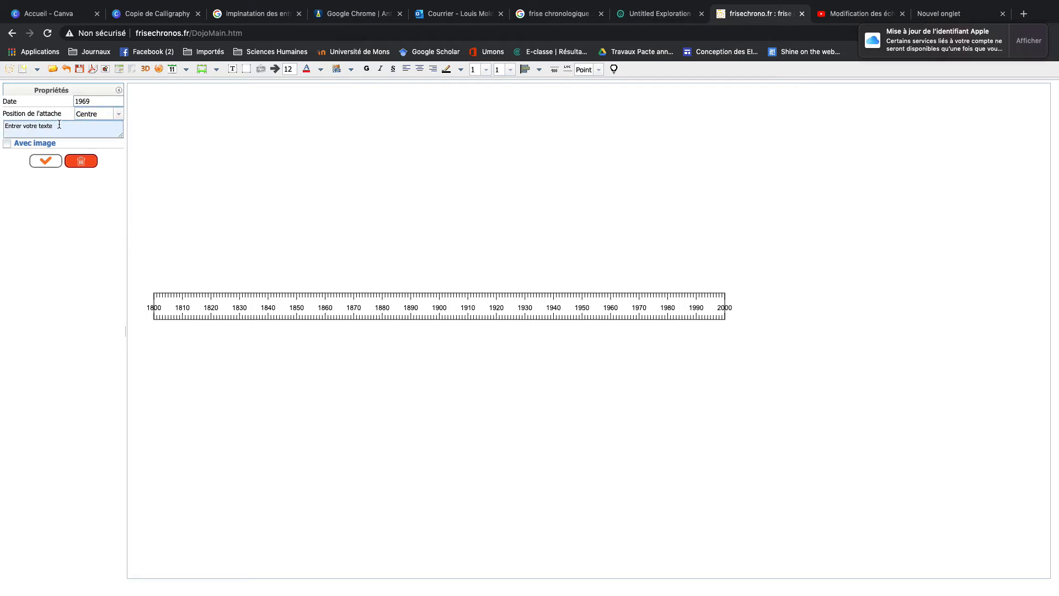
- Replace the event's placeholder text with "Les hommes marchent sur la Lune"
drag(70, 127, 0, 127)
key(BackSpace)
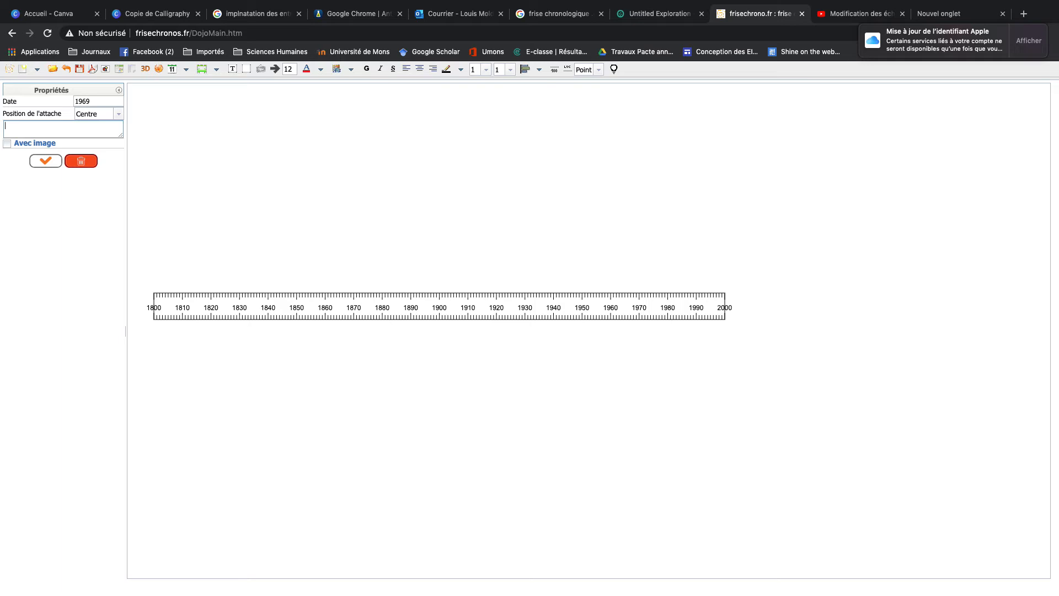
text(Les hommes ma)
text(erc)
key(BackSpace)
key(BackSpace)
key(BackSpace)
text(archent sur la Lune)
- Choose Centre as the event's attachment position and enable the option to include an image
click(118, 114)
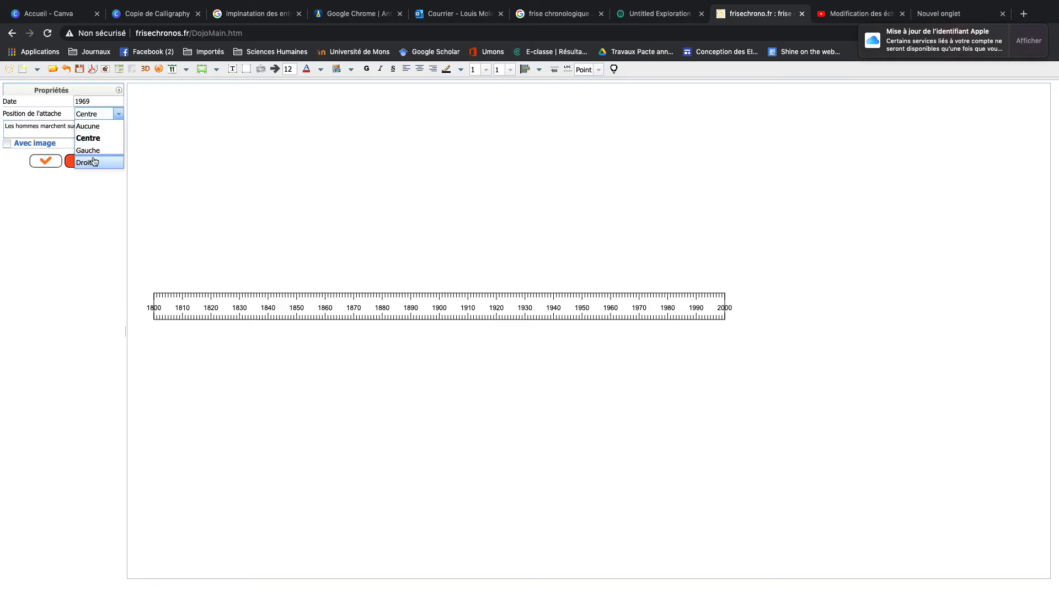
click(101, 141)
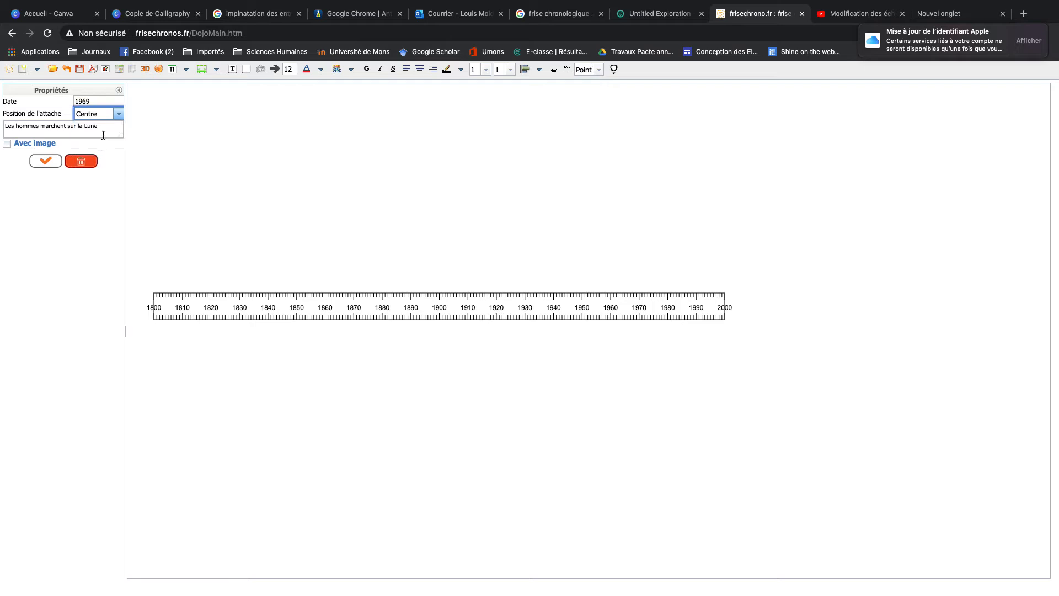
click(118, 115)
click(104, 137)
click(9, 145)
click(8, 145)
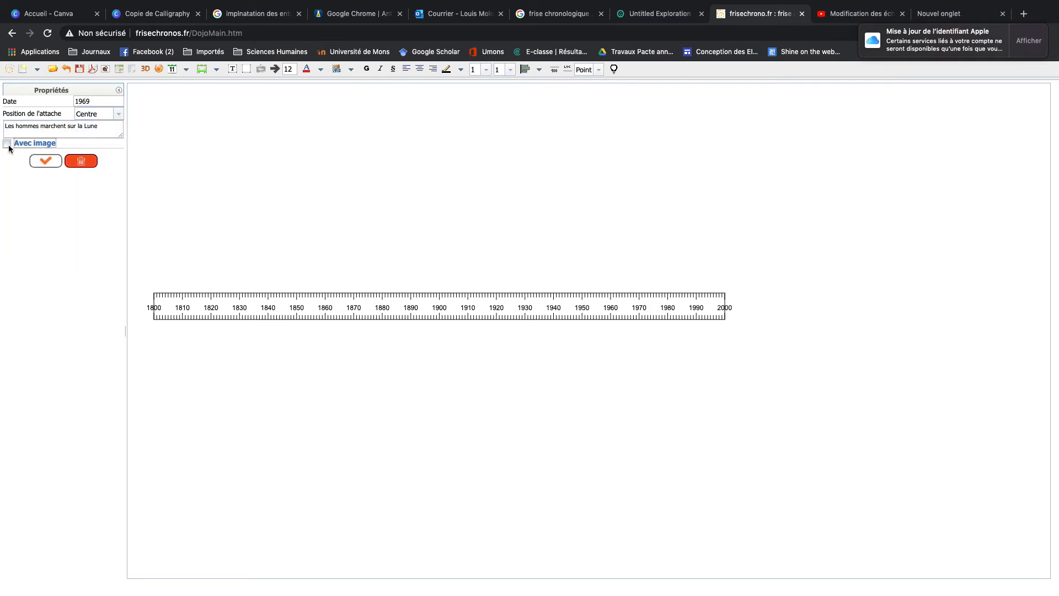
click(8, 145)
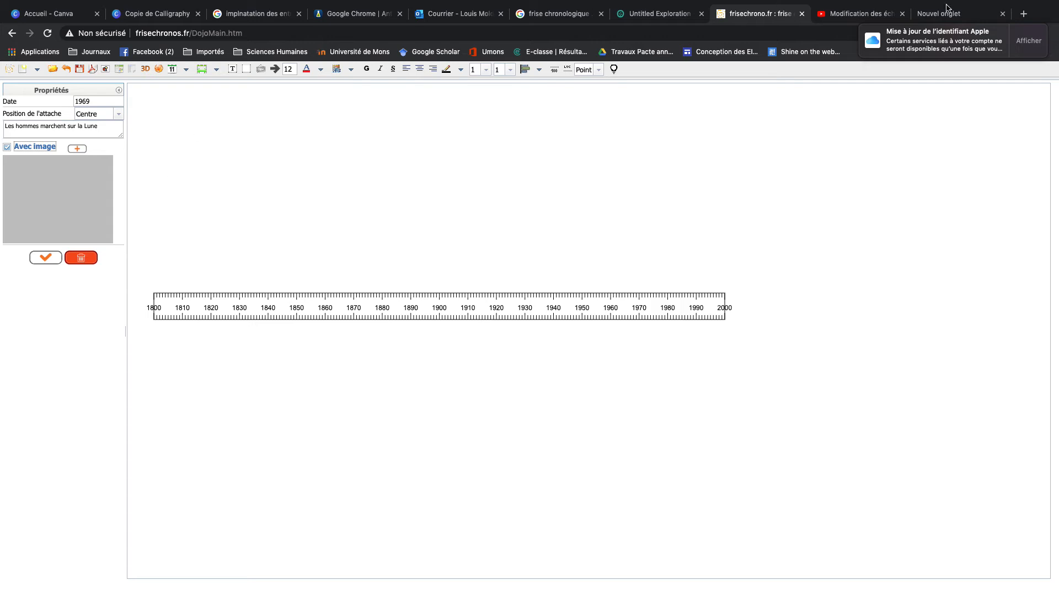
- Switch to the empty browser tab and search Google Images for "les hommes marchent sur la lune"
click(976, 15)
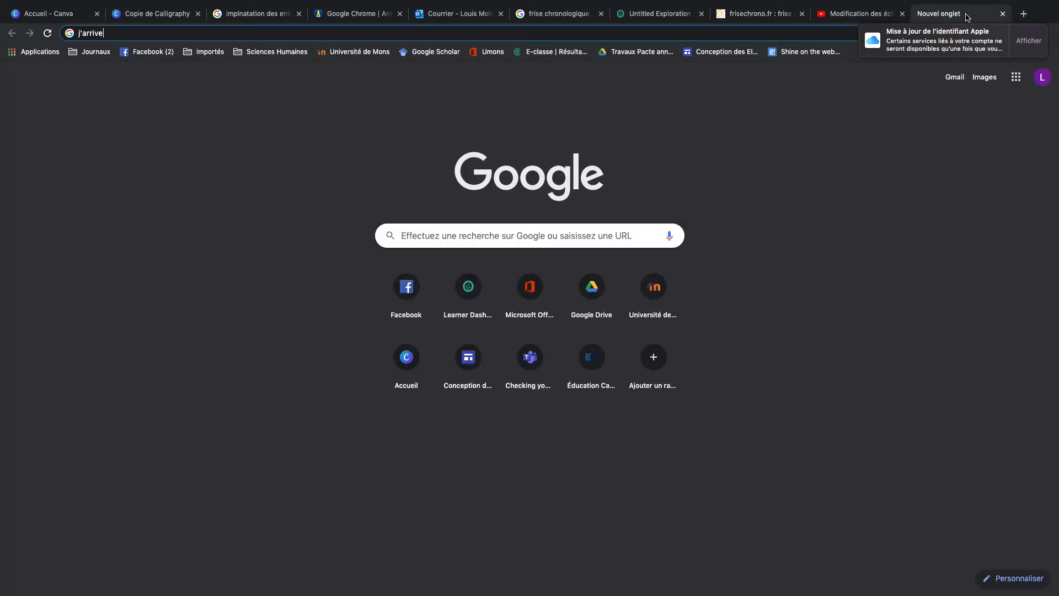
drag(105, 35, 65, 35)
key(BackSpace)
text(les hommes)
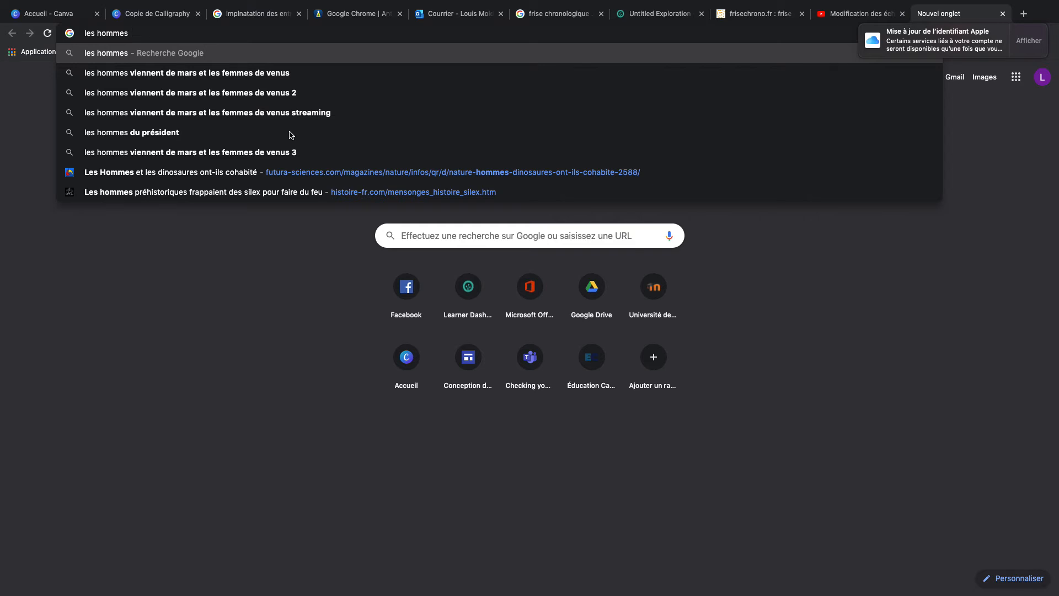
text(marchent sur la )
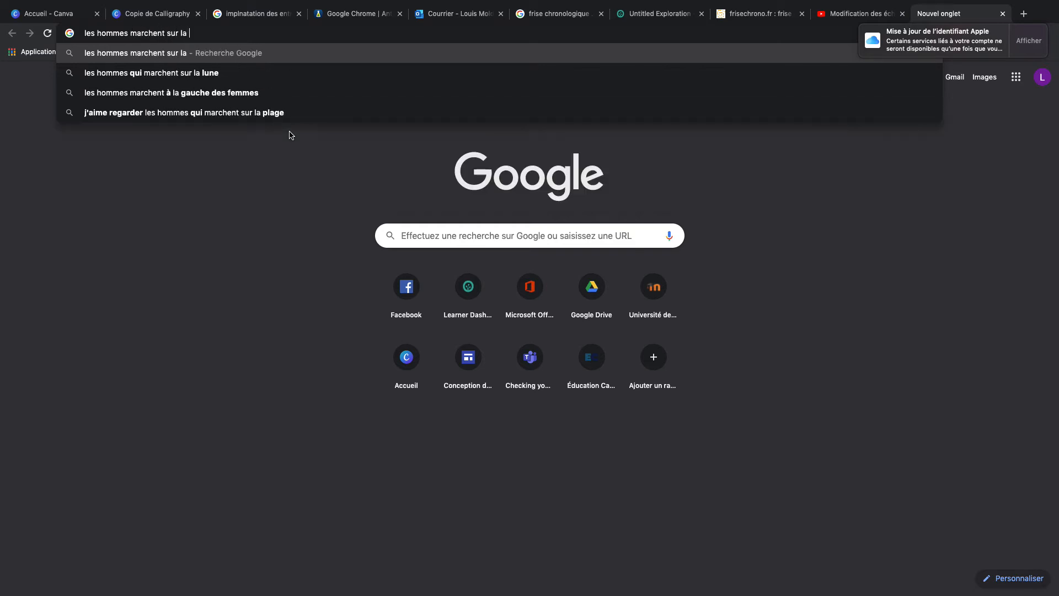
text(lune)
key(Return)
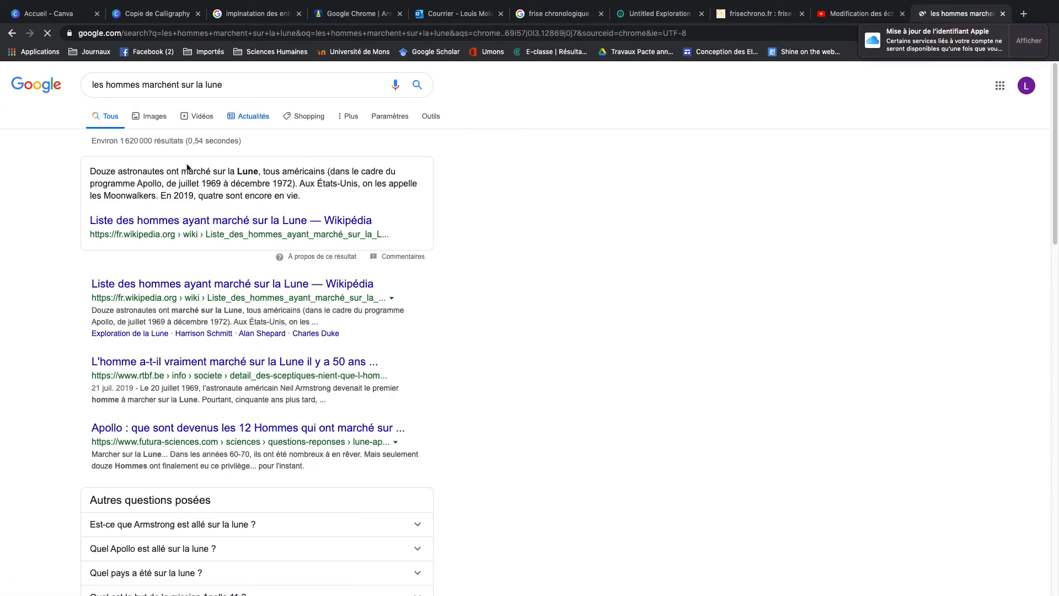
click(144, 120)
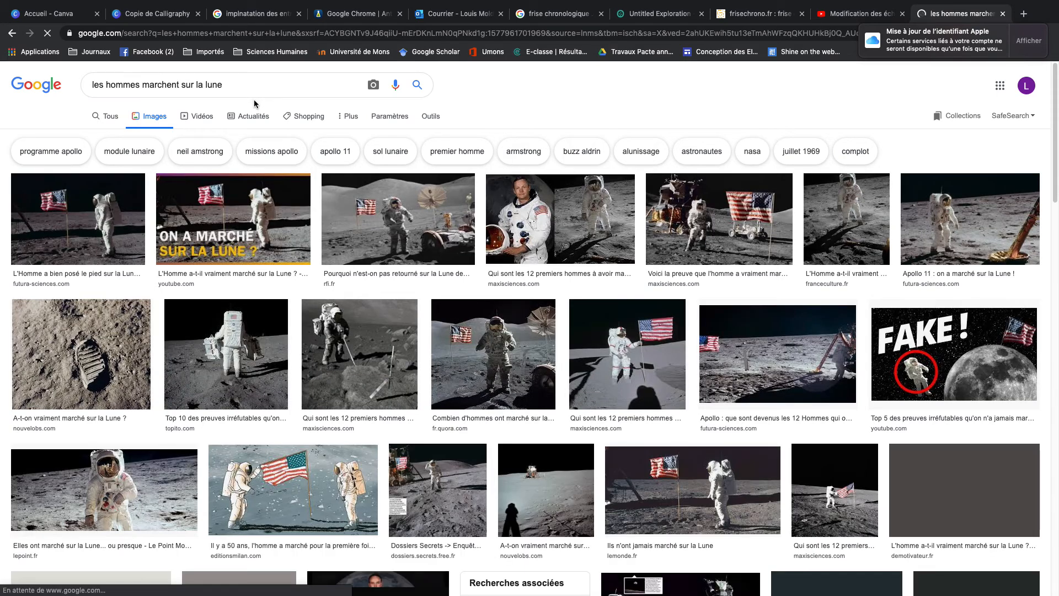
- Open the first image result, the astronaut beside the flag, and save it to the Bureau folder as a JPEG
click(77, 221)
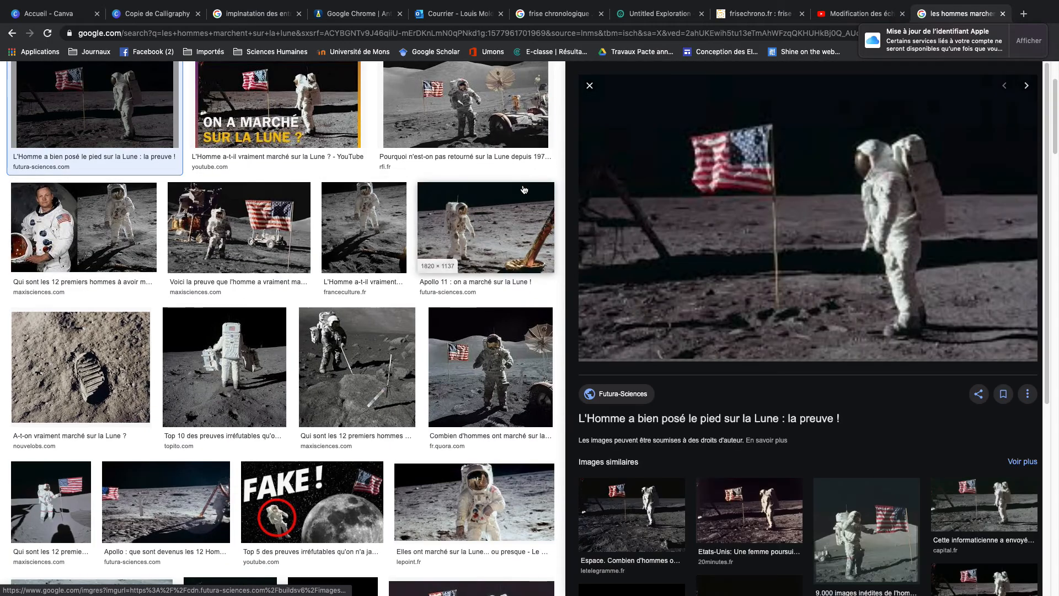
right_click(808, 241)
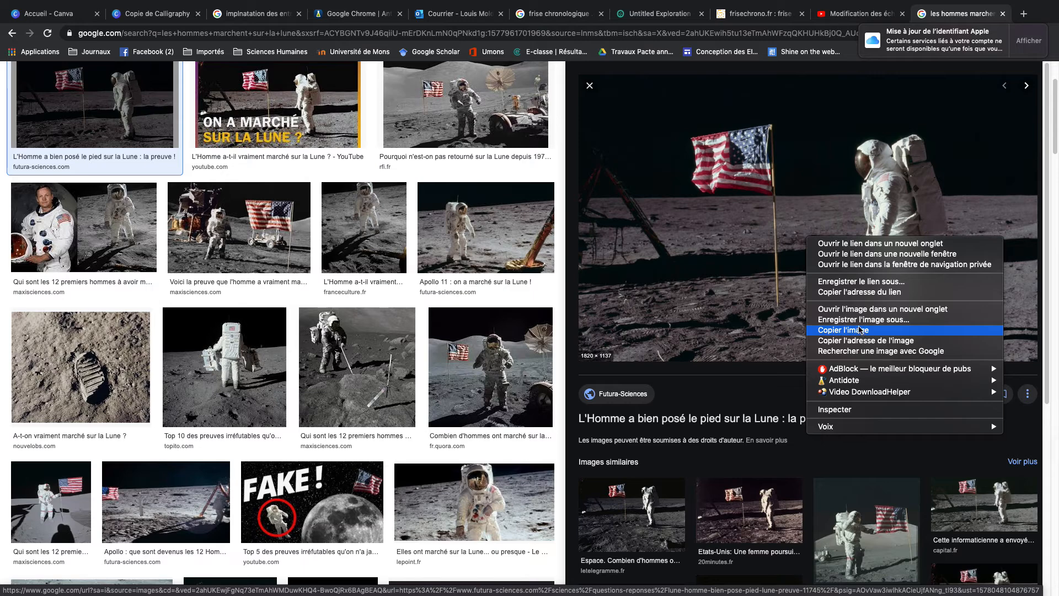
click(861, 320)
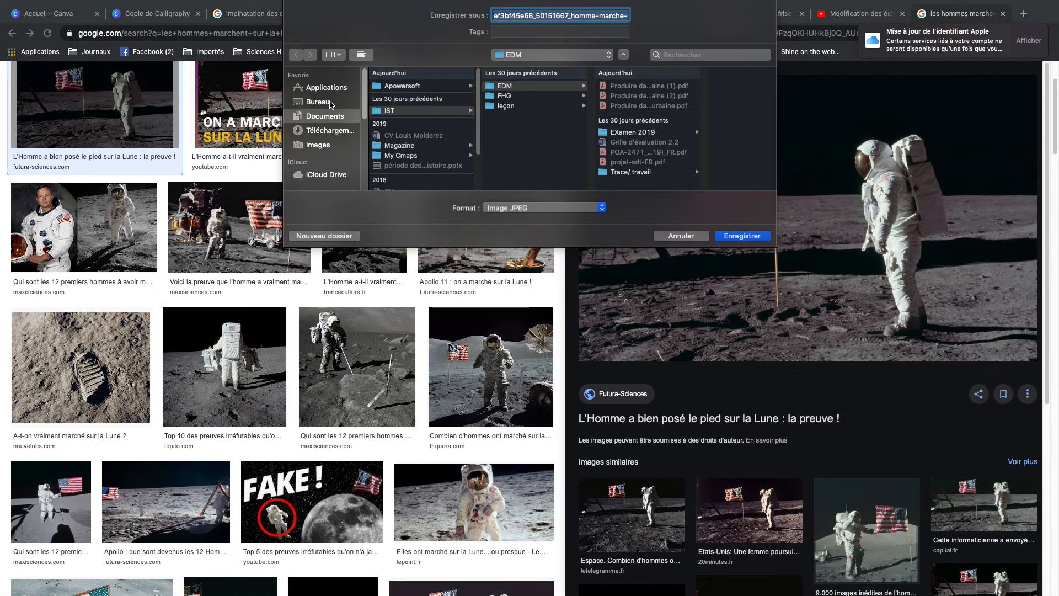
click(326, 130)
click(322, 117)
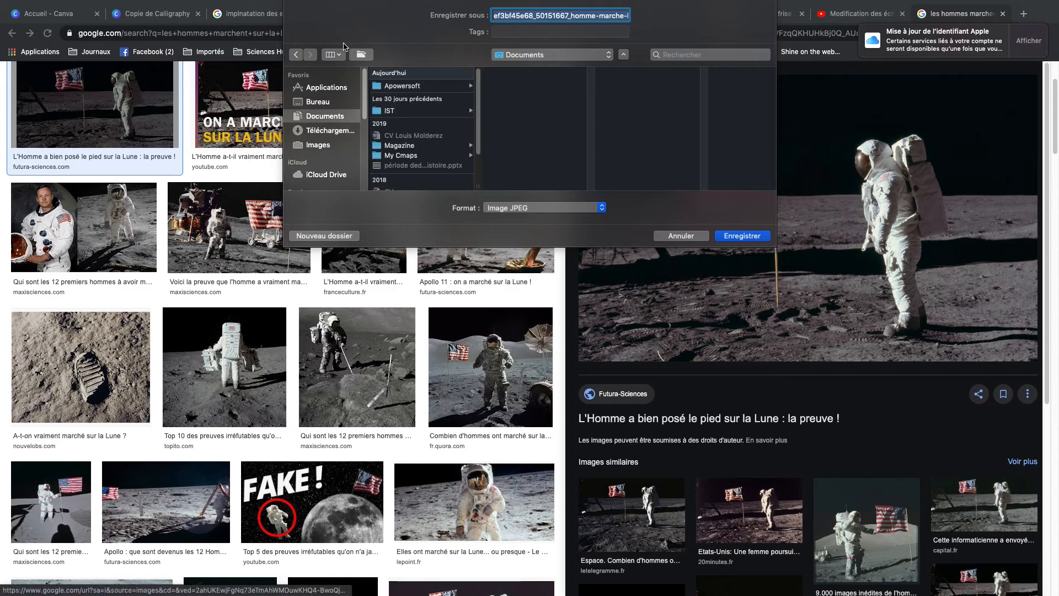
click(317, 103)
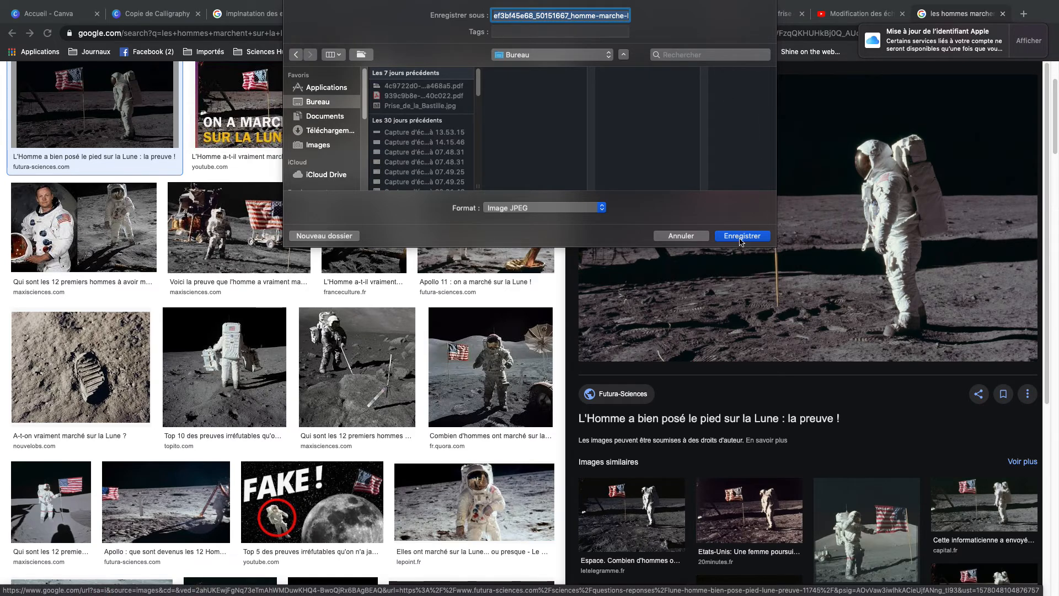
click(740, 236)
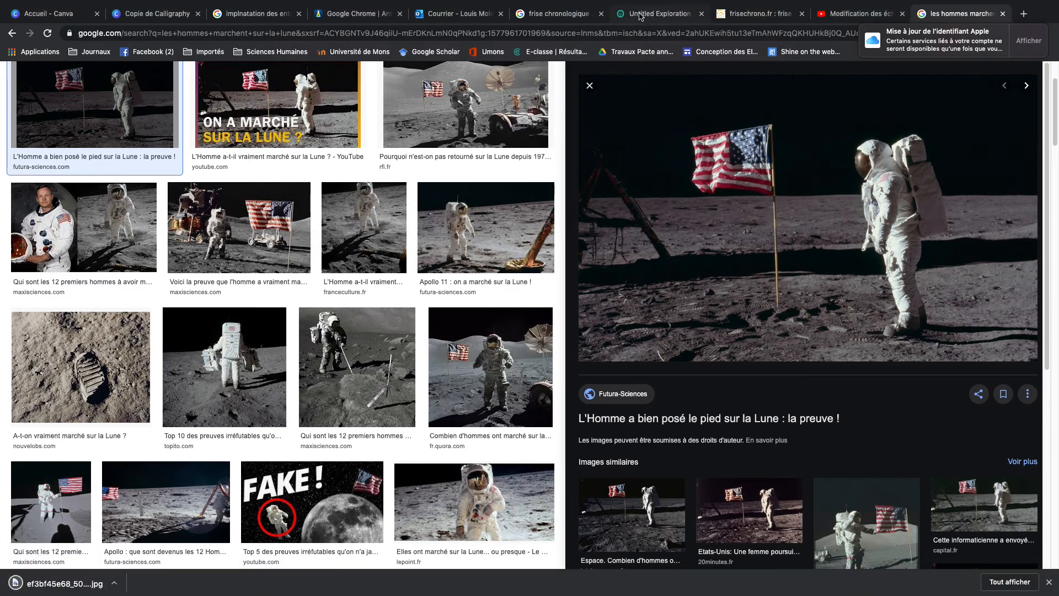
- Return to frisechrono, attach the saved moon-walk JPEG from Bureau to the 1969 event, and validate the event
click(640, 17)
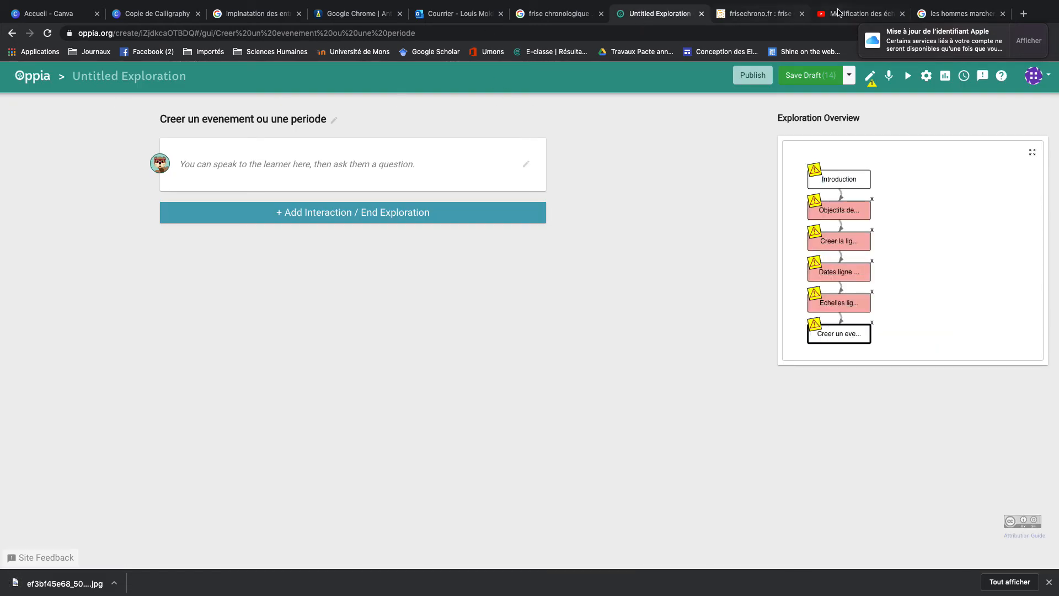
click(772, 15)
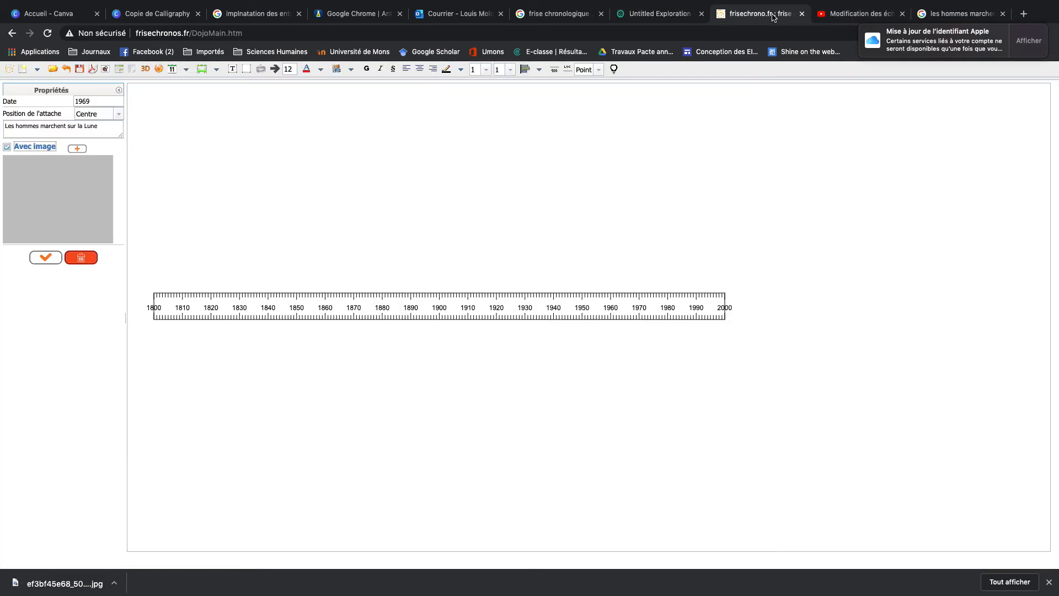
click(76, 148)
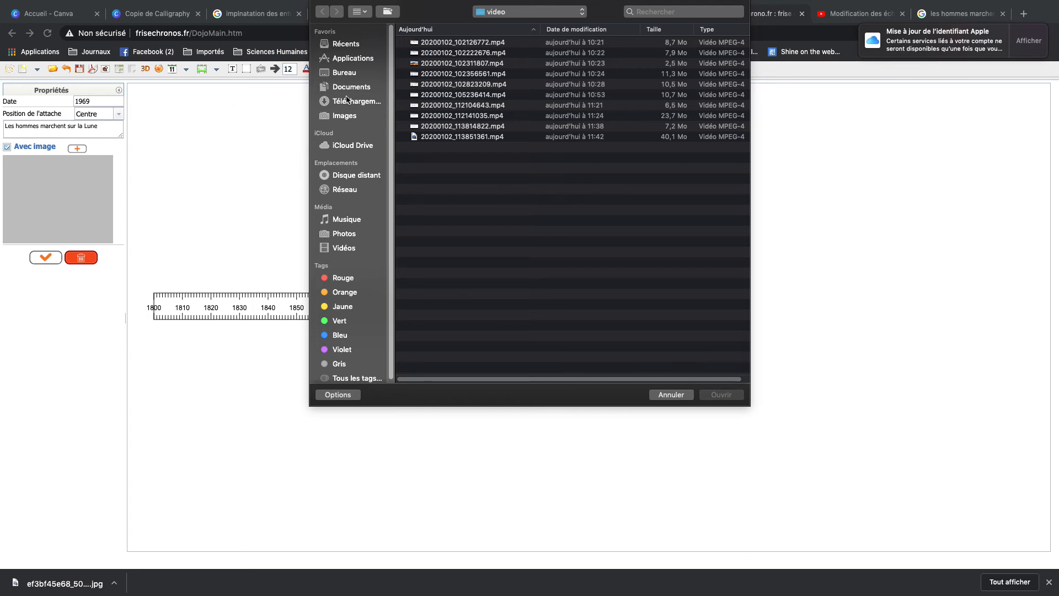
click(352, 76)
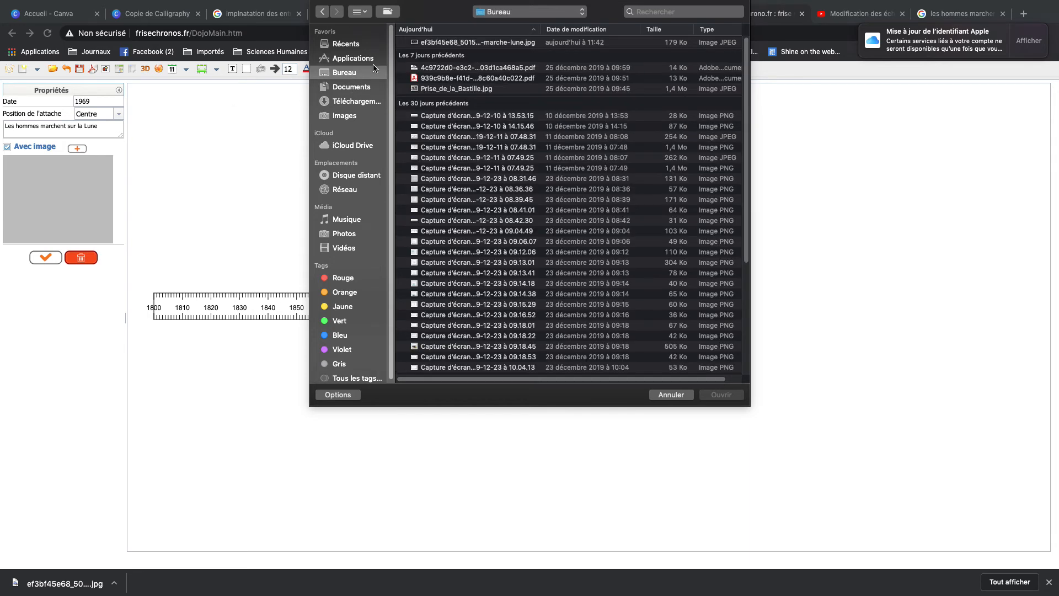
click(461, 43)
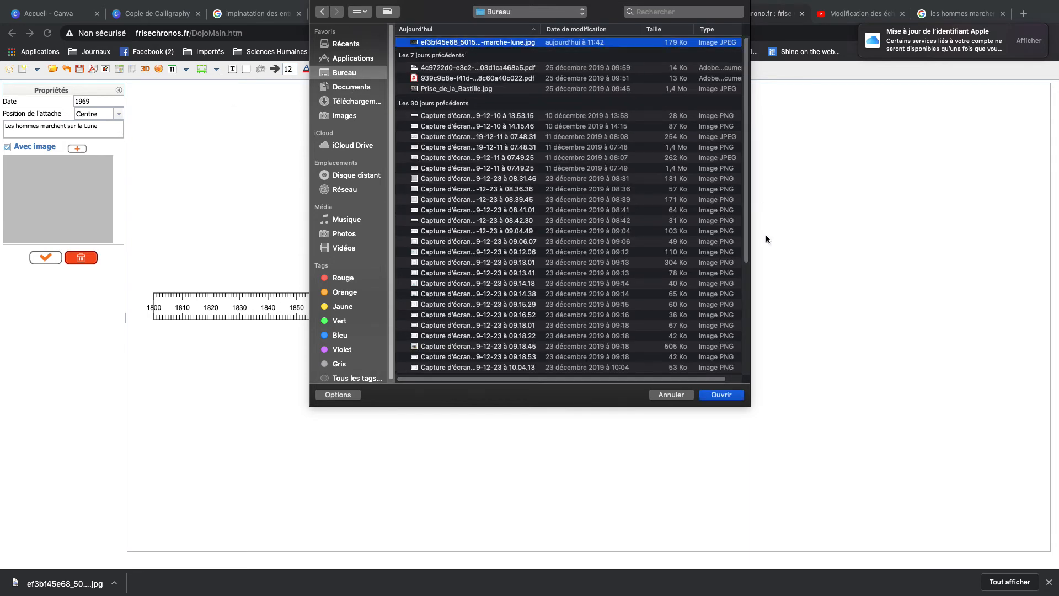
click(719, 395)
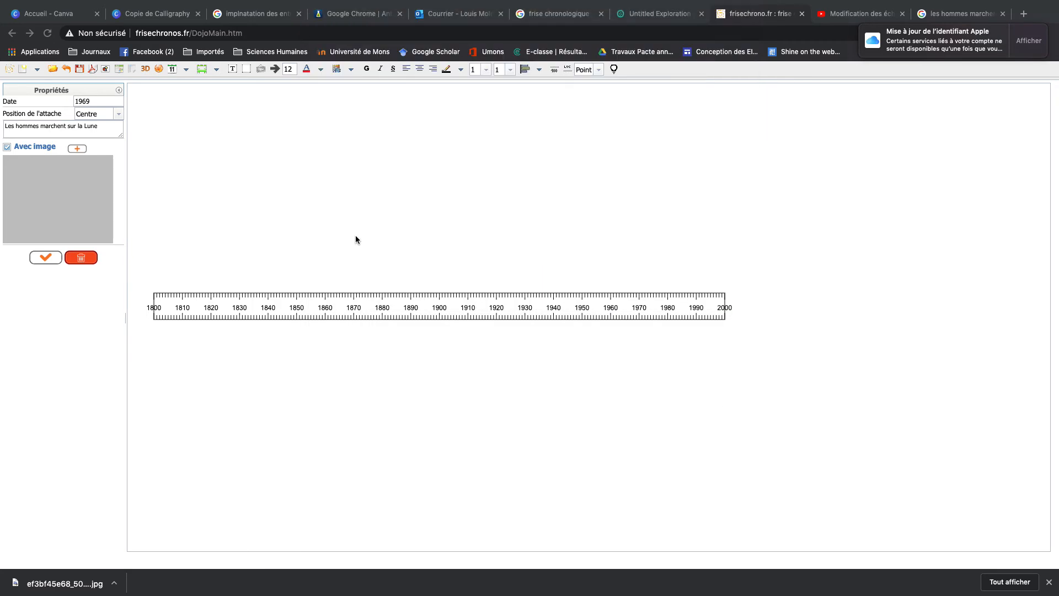
click(47, 240)
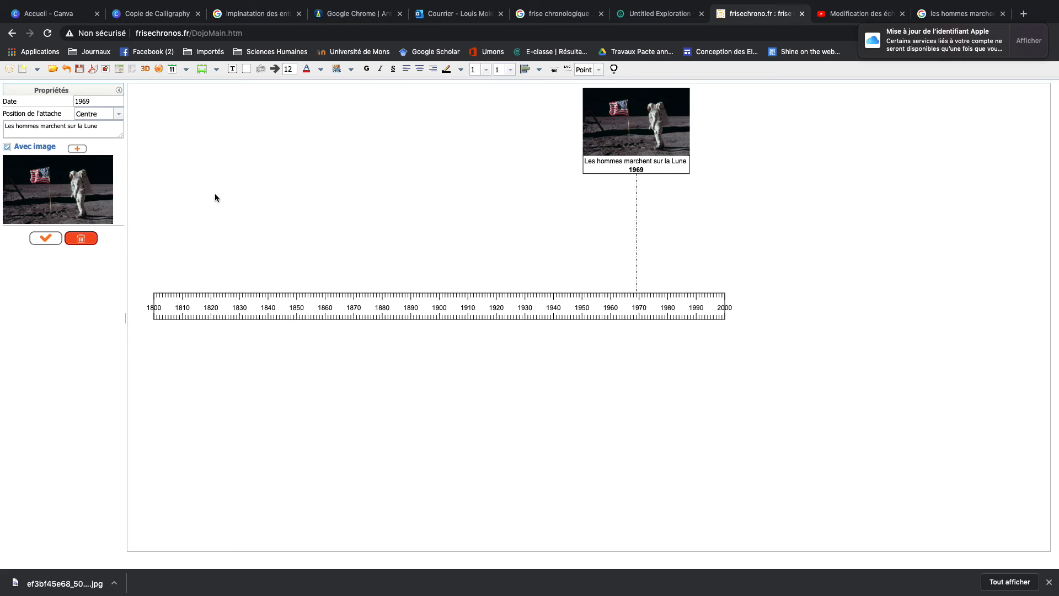
- Create a classic period from 1914 to 1918 with the text "Migration Belgique France"
click(217, 70)
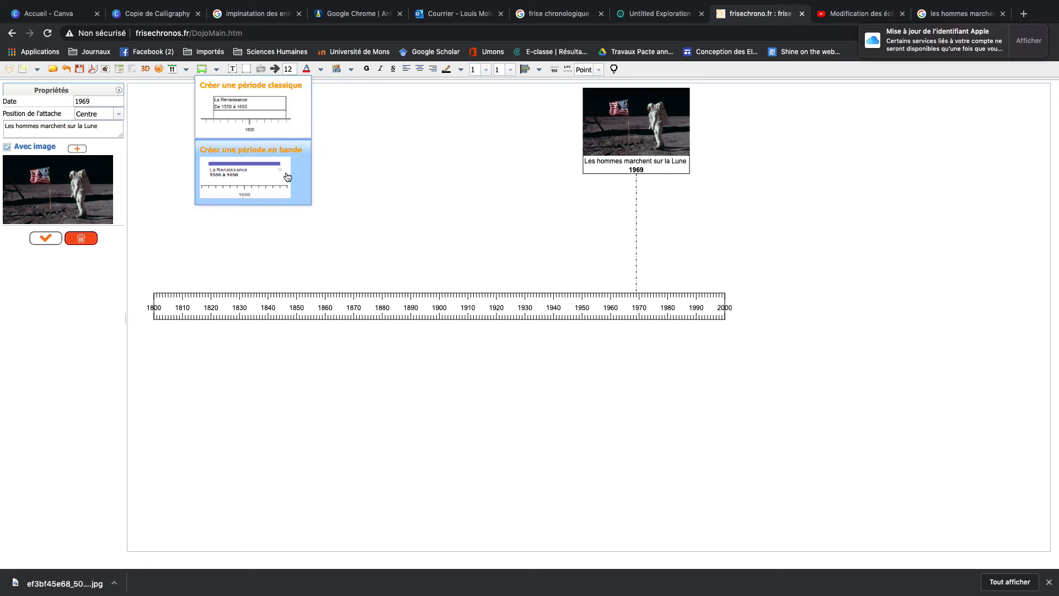
click(263, 107)
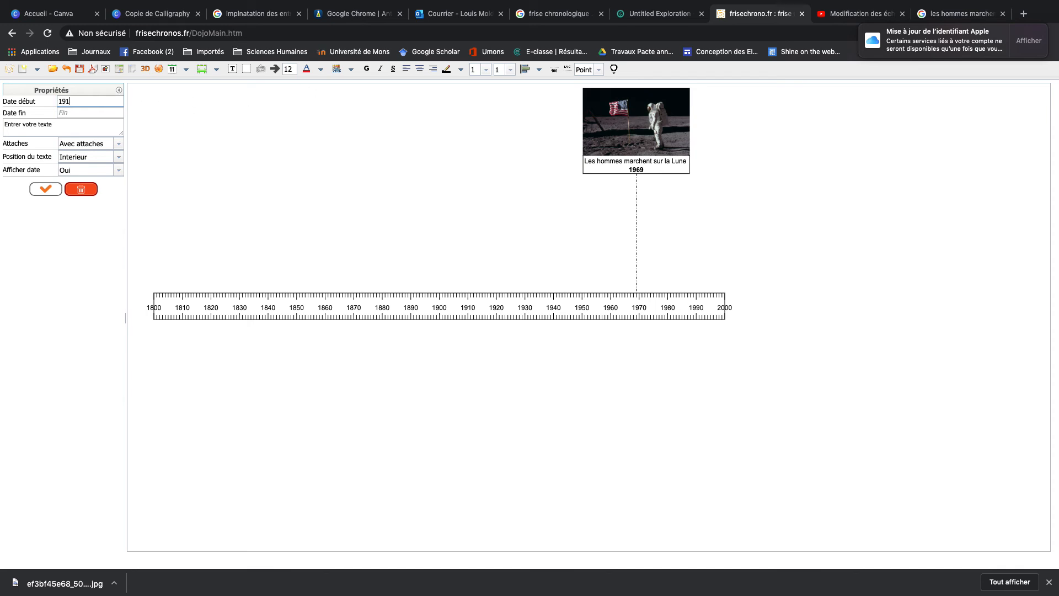
click(88, 109)
text(1918)
drag(80, 123, 1, 126)
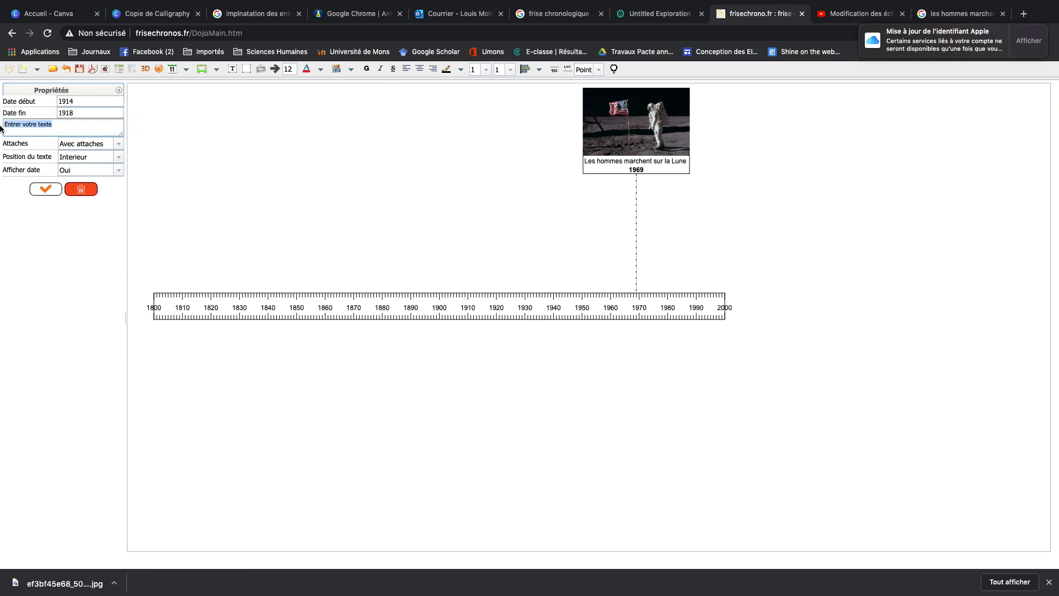
key(BackSpace)
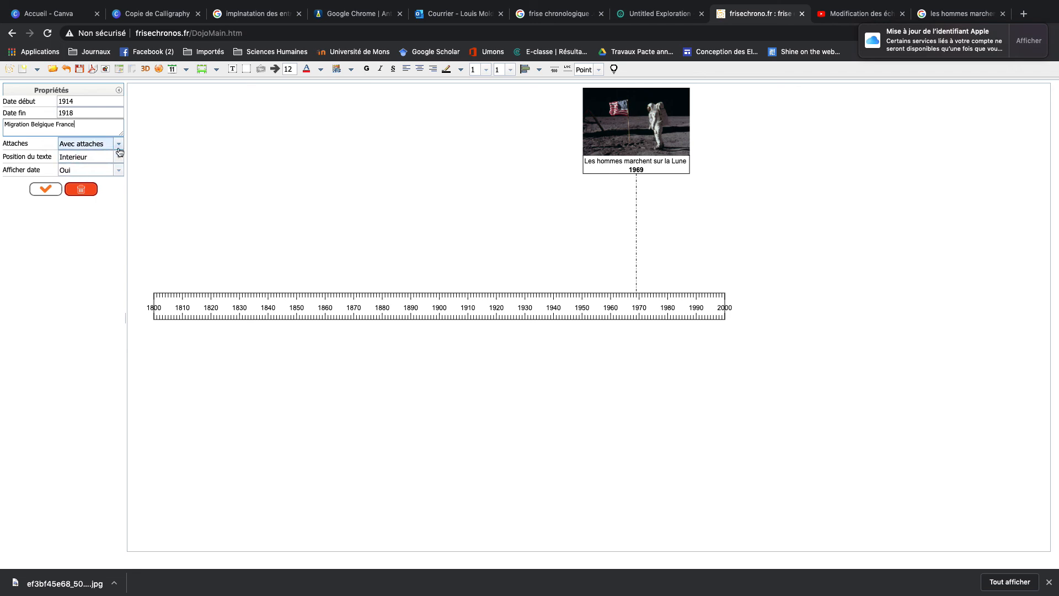
- Keep the period's date display set to Oui and validate the period to place it on the timeline
click(118, 170)
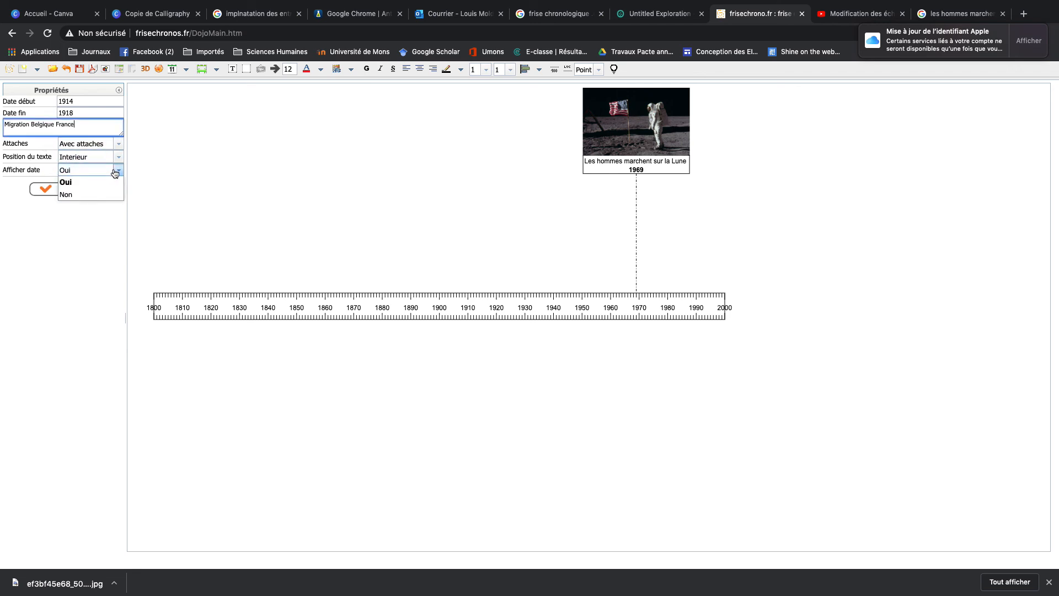
click(64, 171)
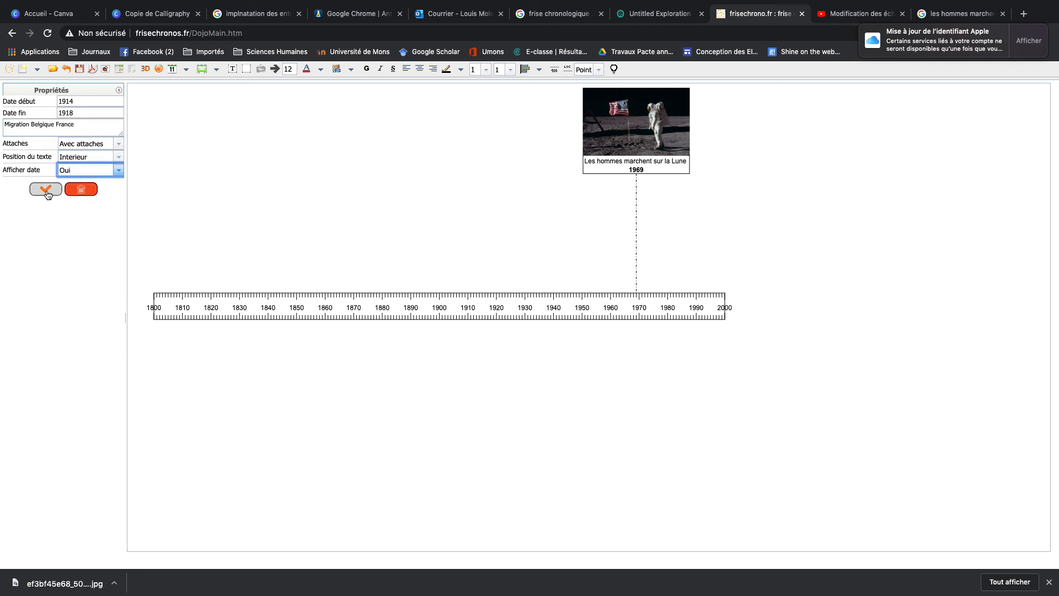
click(46, 193)
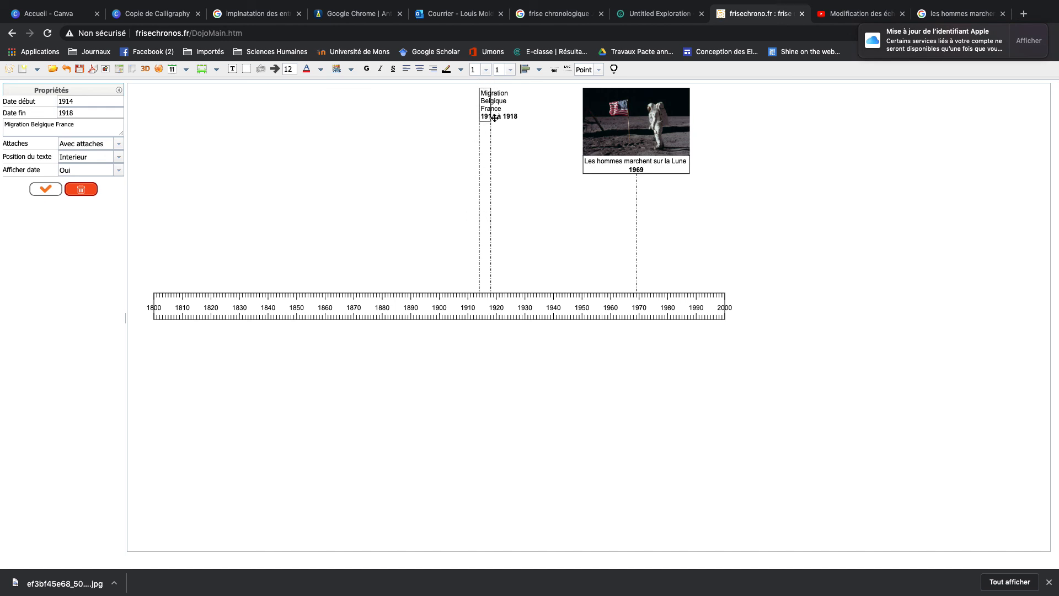
- Set the 1914–1918 period's attachments to Sans attache and validate the change
click(93, 144)
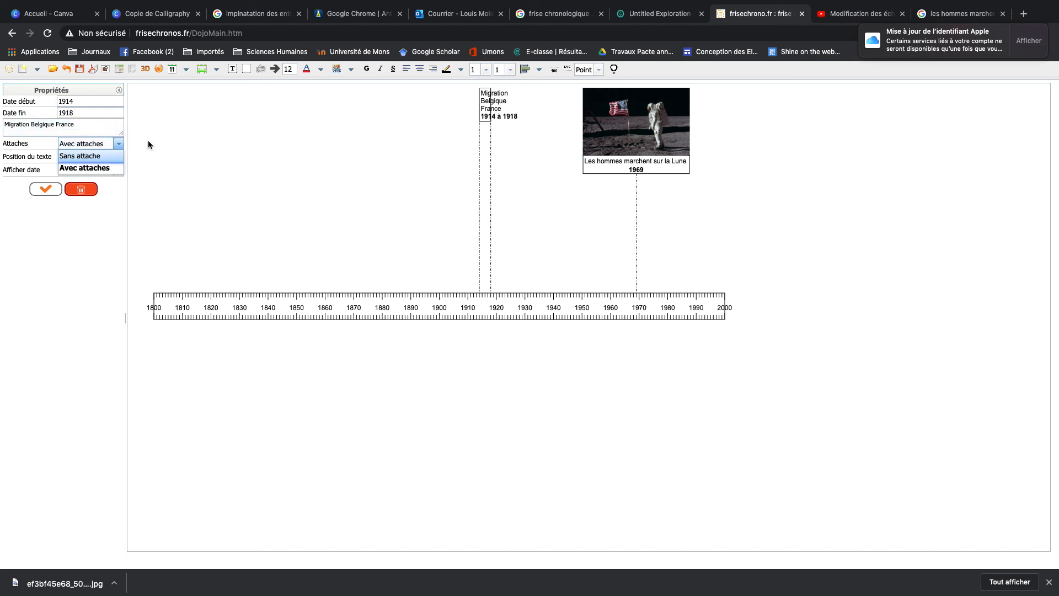
click(80, 156)
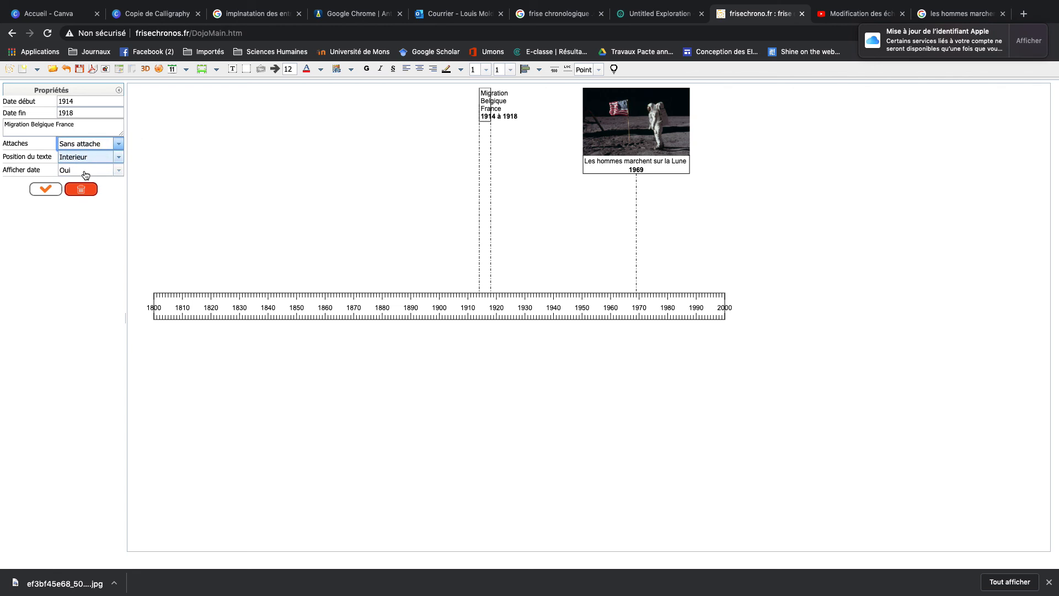
click(58, 190)
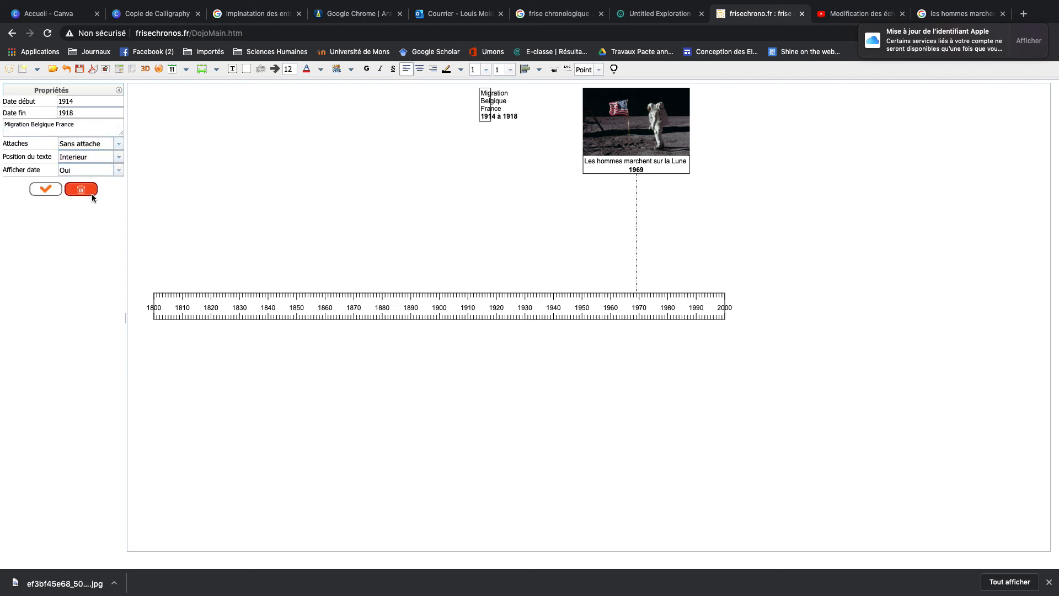
- Restore the 1914–1918 period's attachments to Avec attaches and validate the change
click(118, 144)
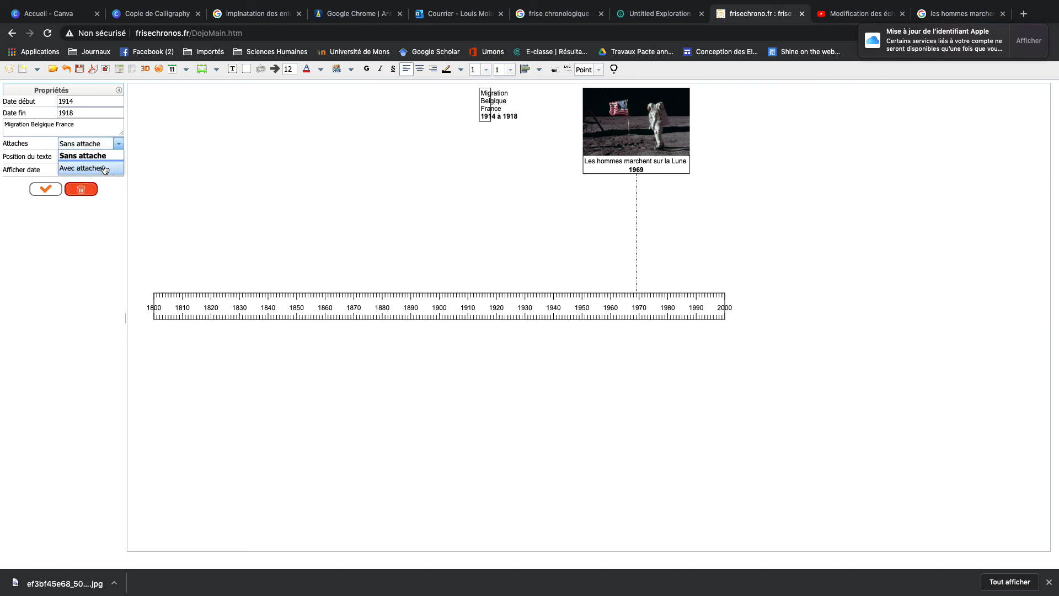
click(105, 169)
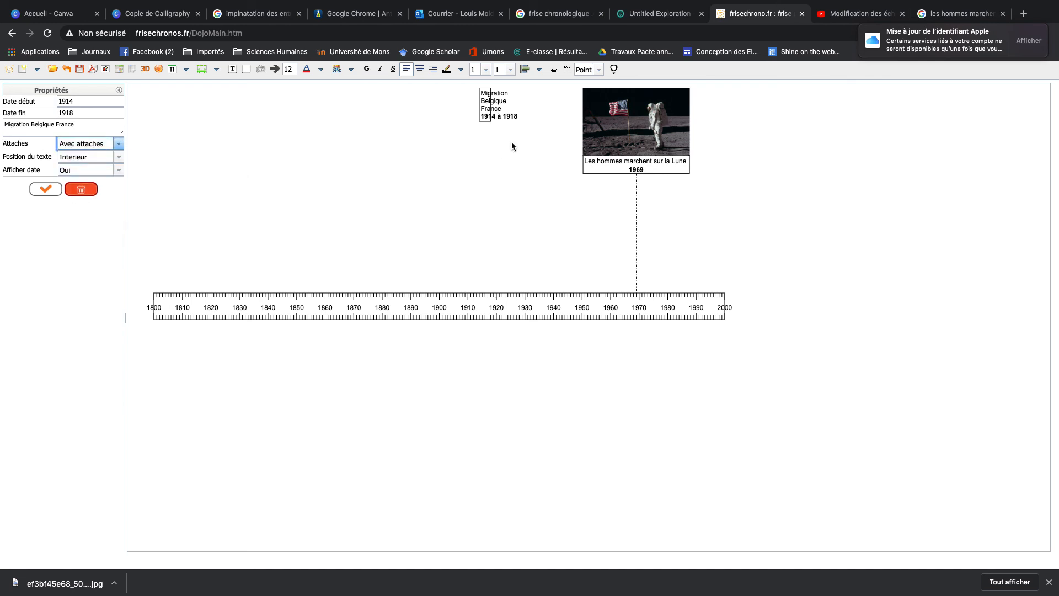
click(45, 190)
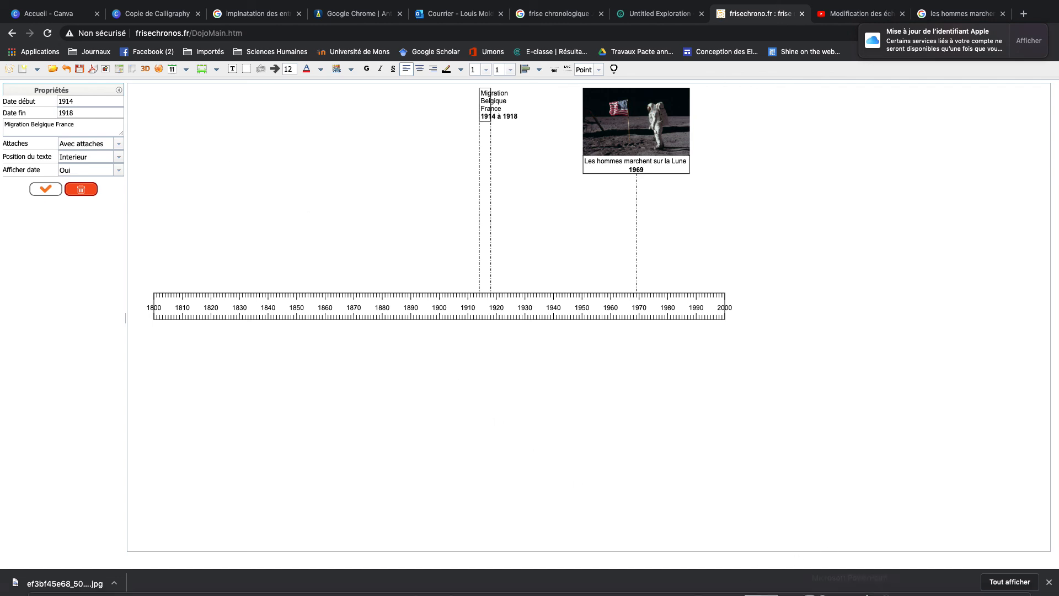
click(917, 572)
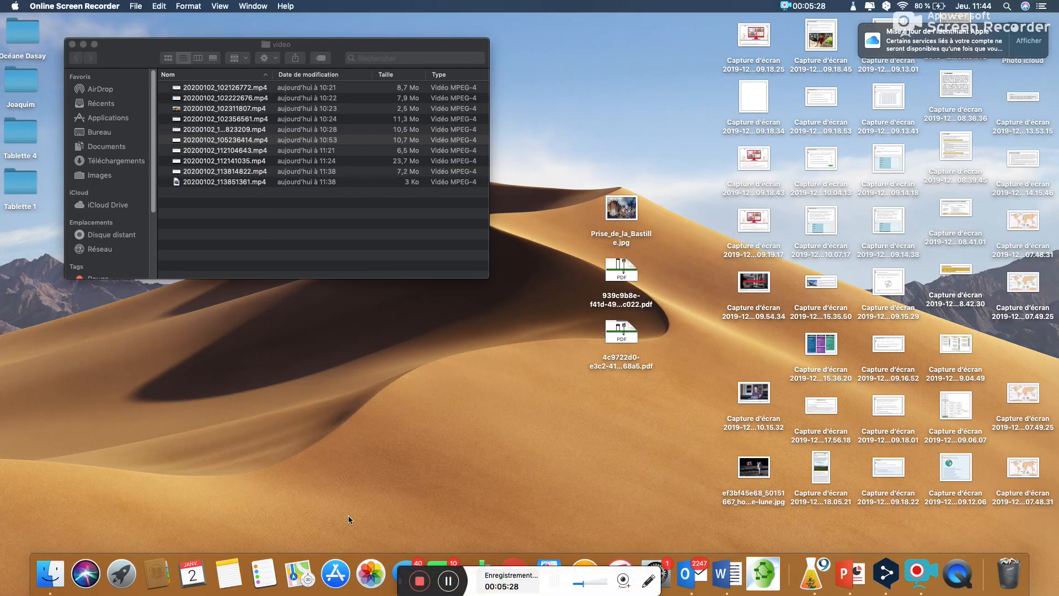